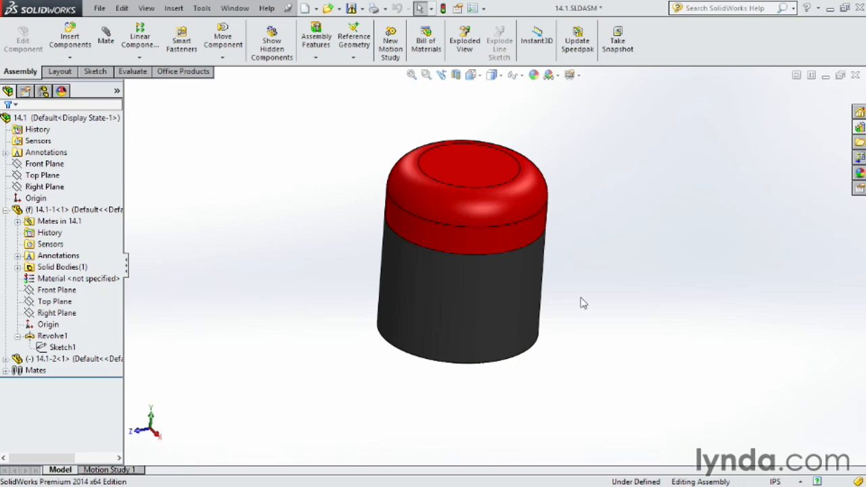
{"action": "left_click", "coordinate": [501, 277]}
{"action": "left_click", "coordinate": [520, 233]}
{"action": "left_click", "coordinate": [609, 221]}
{"action": "left_click", "coordinate": [518, 301]}
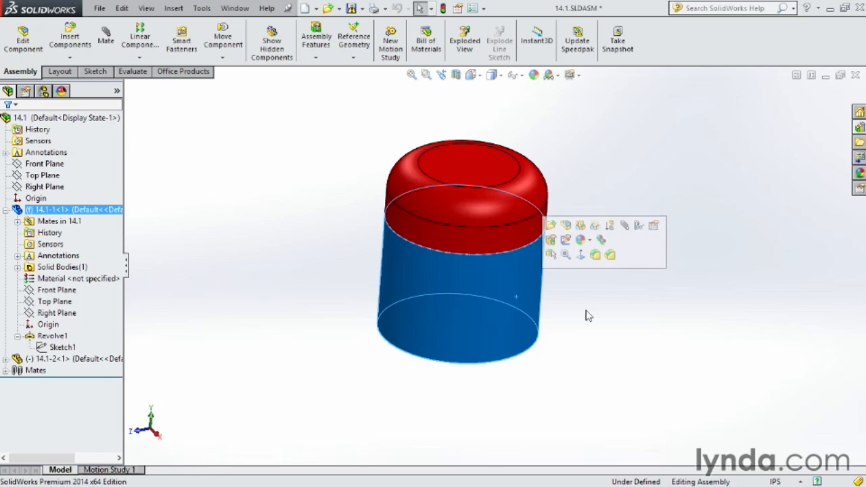
{"action": "left_click", "coordinate": [634, 329]}
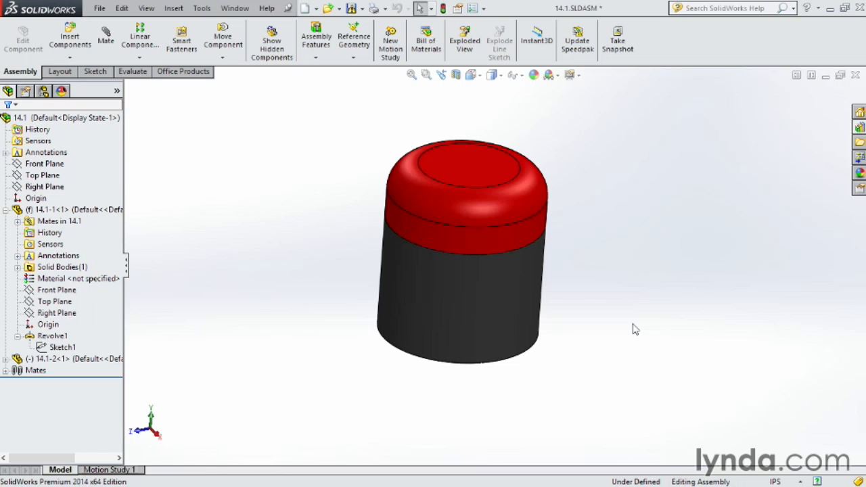
- Open the black base part in its own window and open its Revolve1 profile sketch to examine the dimensions
{"action": "left_click", "coordinate": [516, 282]}
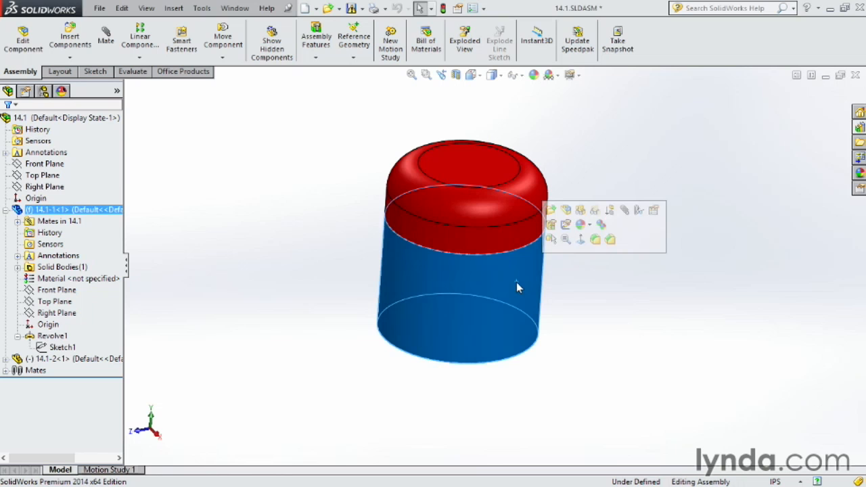
{"action": "left_click", "coordinate": [551, 211]}
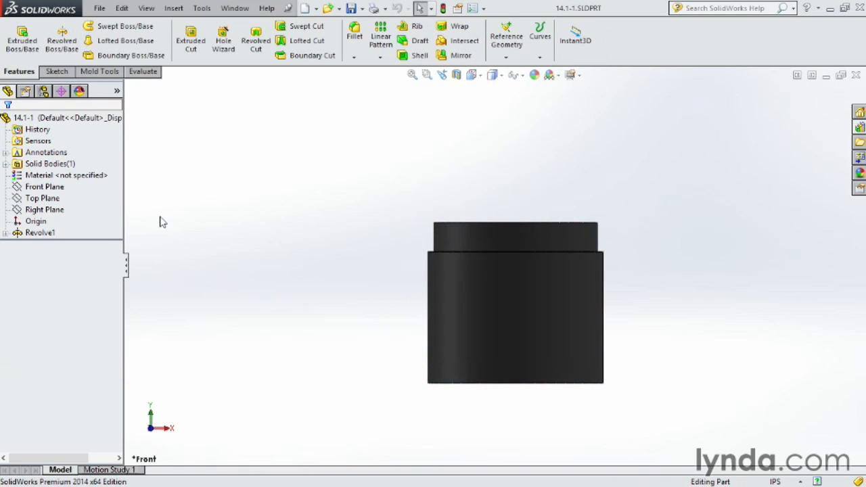
{"action": "left_click", "coordinate": [6, 233]}
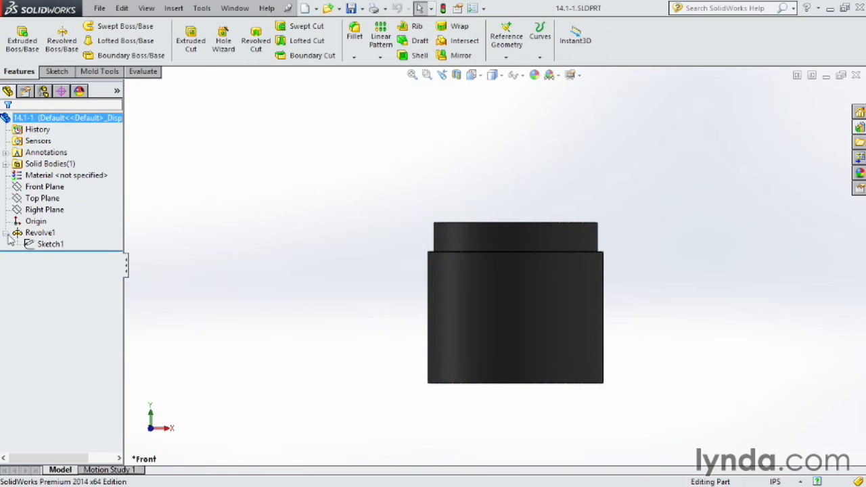
{"action": "left_click", "coordinate": [42, 245]}
{"action": "left_click", "coordinate": [40, 209]}
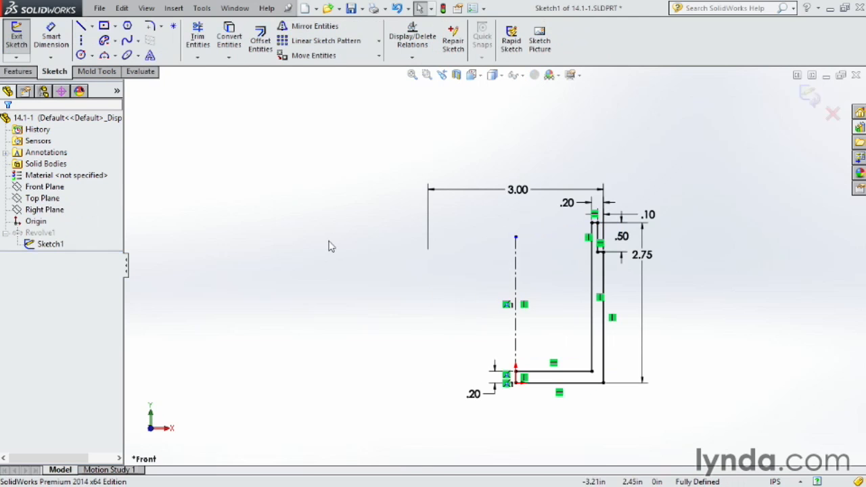
{"action": "scroll", "coordinate": [667, 344], "scroll_direction": "down", "scroll_amount": 3}
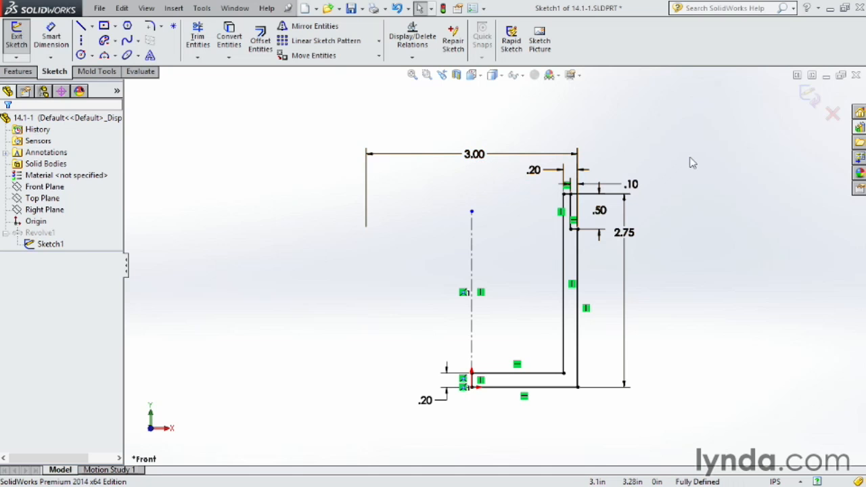
- Exit the base part's sketch and return to the 14.1 assembly, rebuilding it
{"action": "left_click", "coordinate": [811, 93]}
{"action": "left_click", "coordinate": [234, 8]}
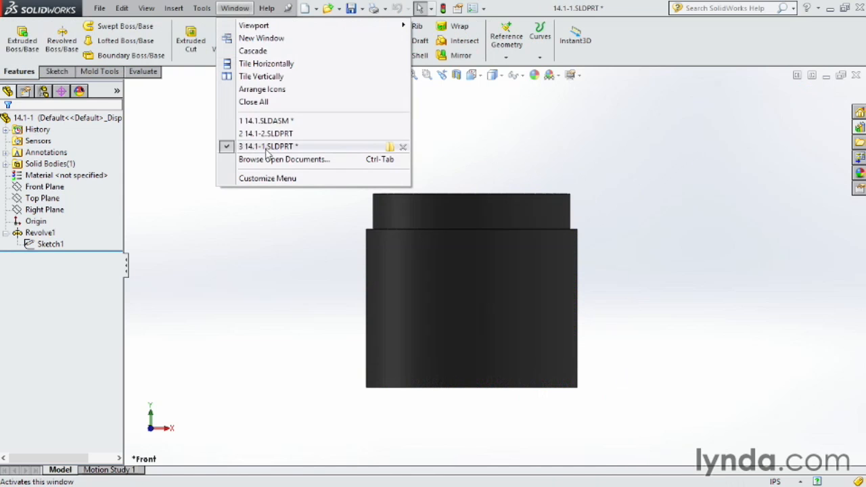
{"action": "left_click", "coordinate": [267, 122]}
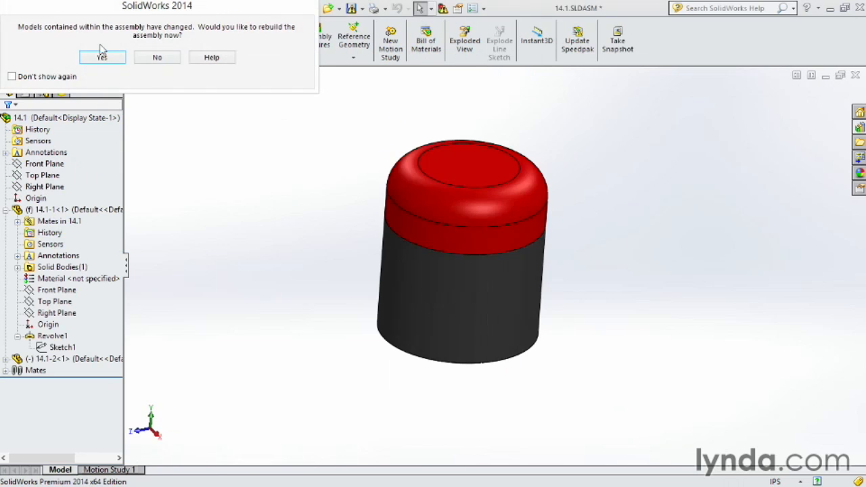
{"action": "left_click", "coordinate": [111, 61]}
- Open the red cap part in its own window and open its Revolve1 profile sketch to examine the dimensions
{"action": "left_click", "coordinate": [489, 204]}
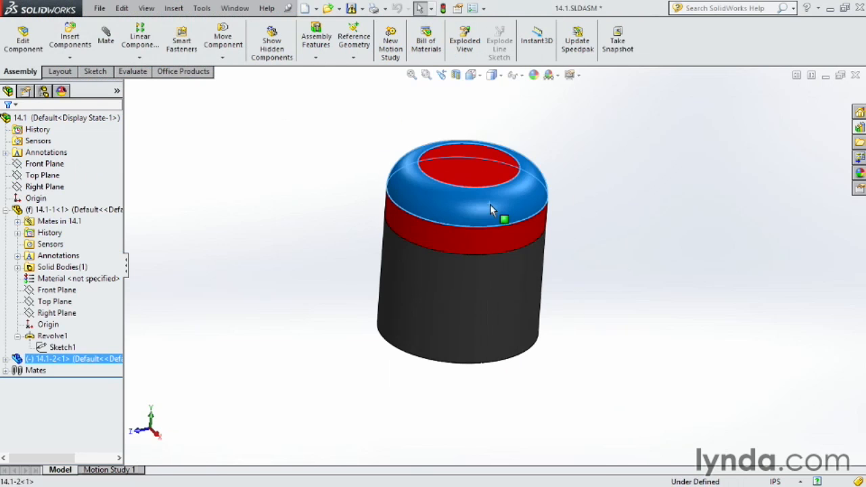
{"action": "left_click", "coordinate": [527, 132]}
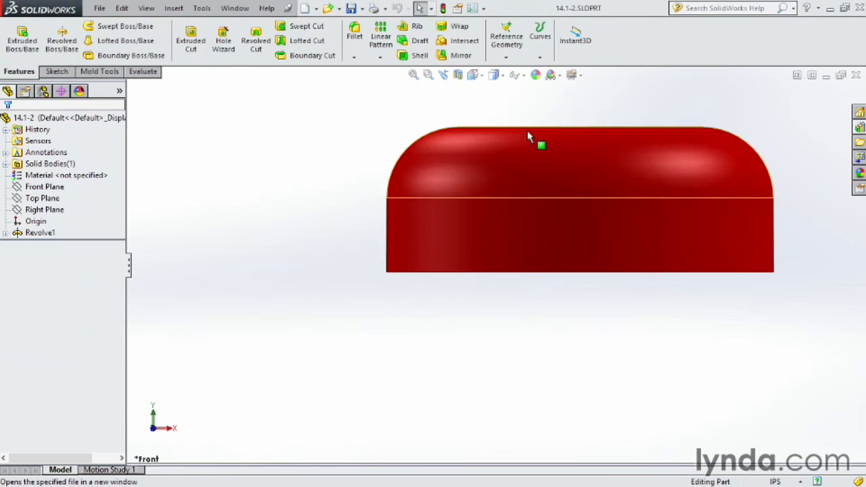
{"action": "left_click", "coordinate": [6, 233]}
{"action": "left_click", "coordinate": [49, 244]}
{"action": "left_click", "coordinate": [40, 206]}
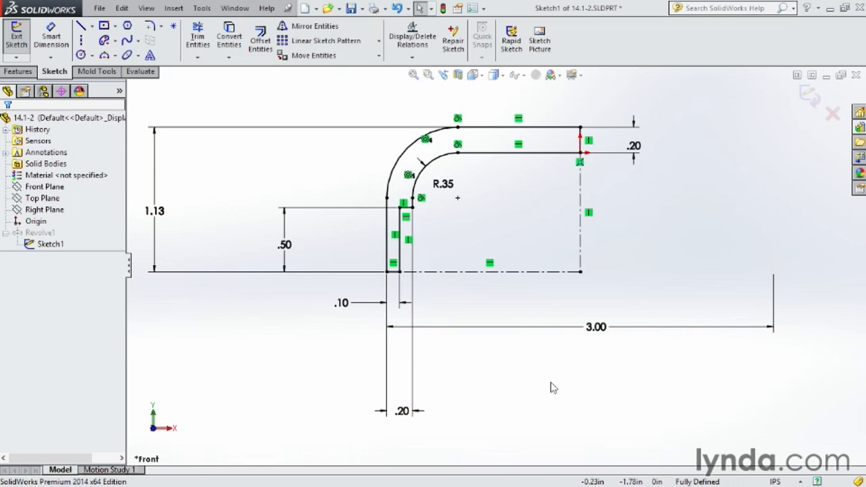
- Exit the cap part's sketch and switch back to the 14.1 assembly
{"action": "left_click", "coordinate": [810, 96]}
{"action": "left_click", "coordinate": [235, 8]}
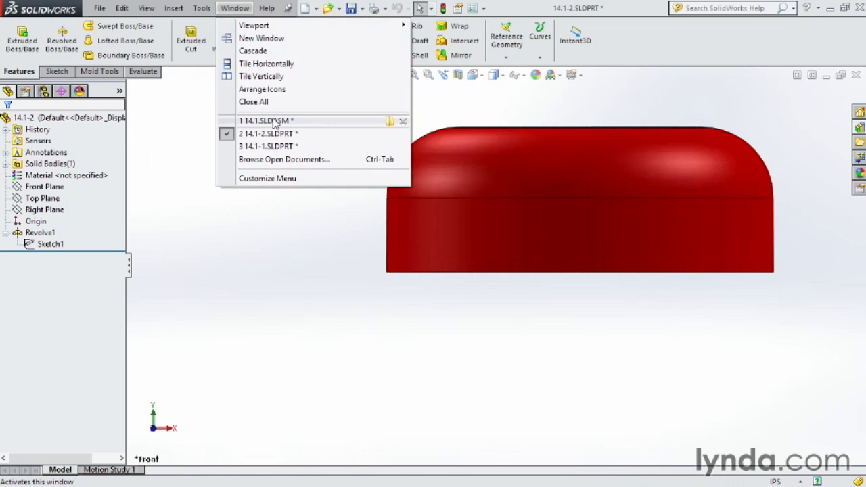
{"action": "mouse_move", "coordinate": [274, 137]}
{"action": "left_click", "coordinate": [271, 120]}
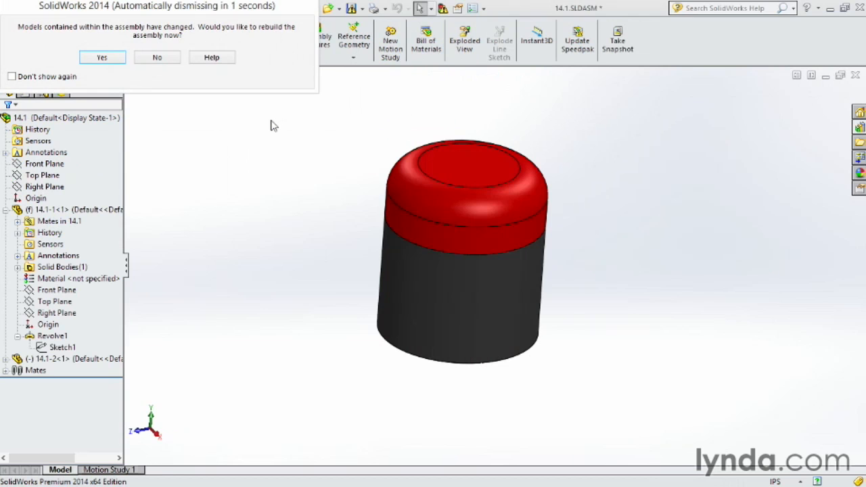
- Start editing the red cap part in the context of the assembly
{"action": "left_click", "coordinate": [433, 205]}
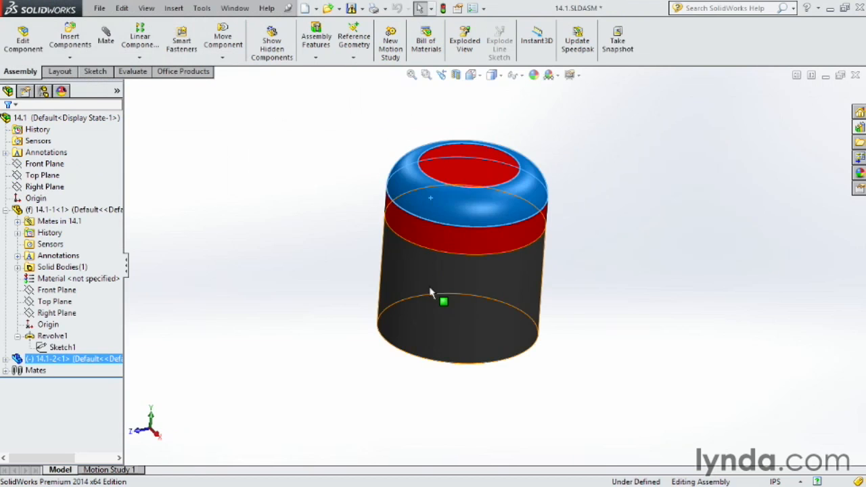
{"action": "left_click", "coordinate": [430, 287]}
{"action": "left_click", "coordinate": [424, 188]}
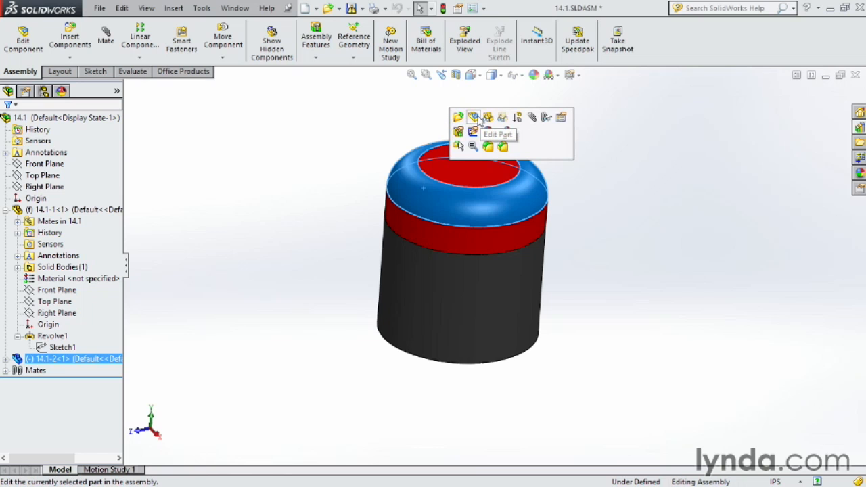
{"action": "left_click", "coordinate": [473, 119]}
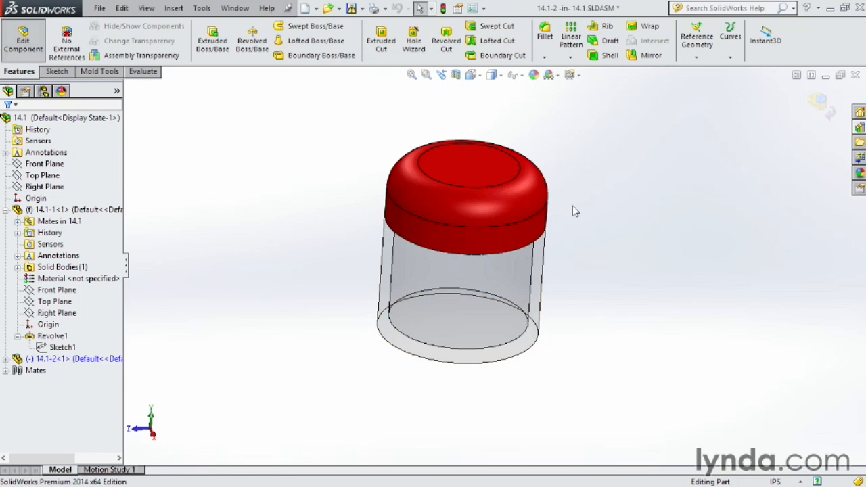
- Expand the cap part 14.1-2 in the feature tree and open Sketch1 under its Revolve1 for editing
{"action": "left_click", "coordinate": [501, 219]}
{"action": "left_click", "coordinate": [236, 248]}
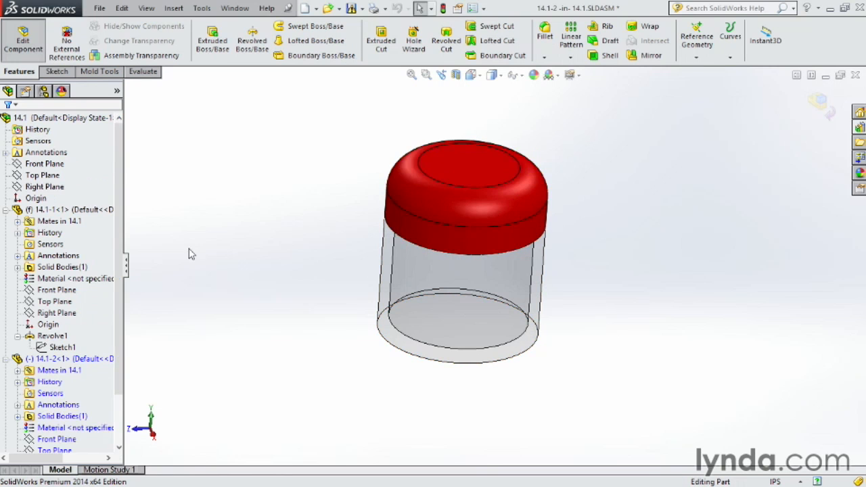
{"action": "scroll", "coordinate": [22, 338], "scroll_direction": "down", "scroll_amount": 2}
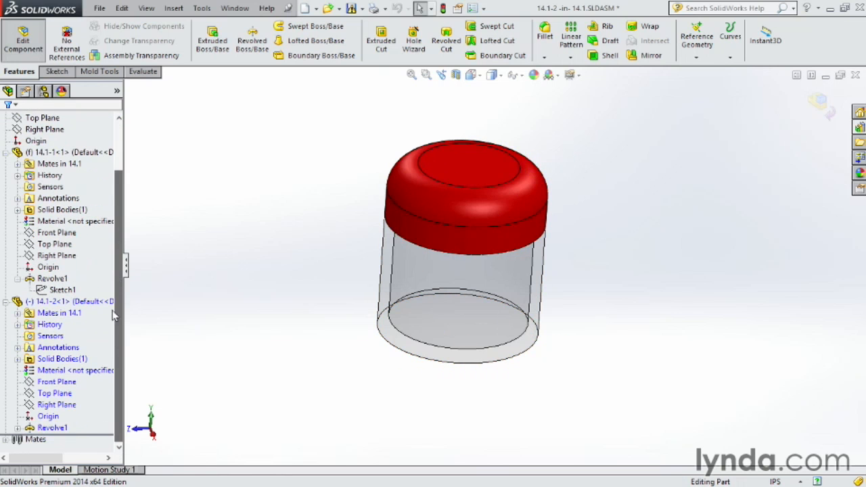
{"action": "left_click", "coordinate": [26, 302]}
{"action": "left_click", "coordinate": [57, 314]}
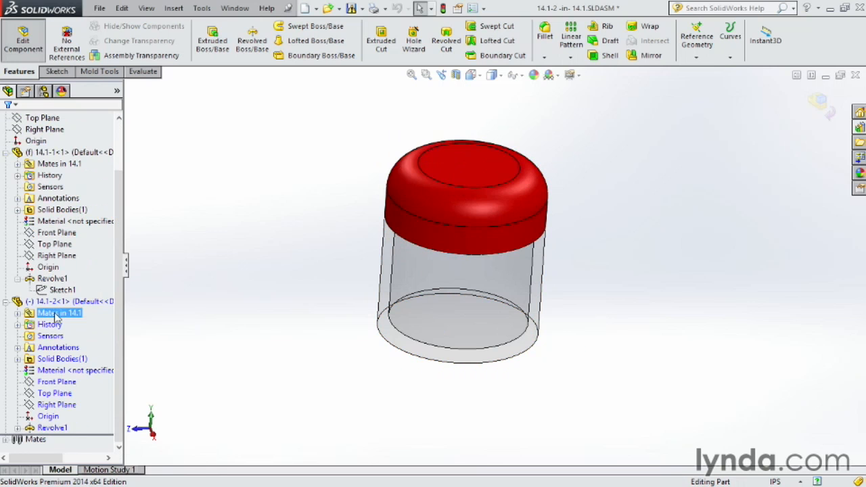
{"action": "left_click", "coordinate": [17, 428]}
{"action": "left_click", "coordinate": [61, 439]}
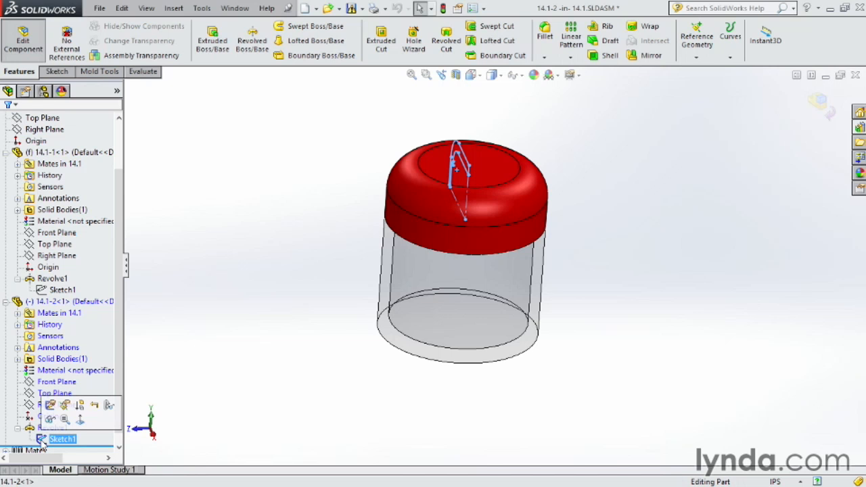
{"action": "left_click", "coordinate": [51, 405]}
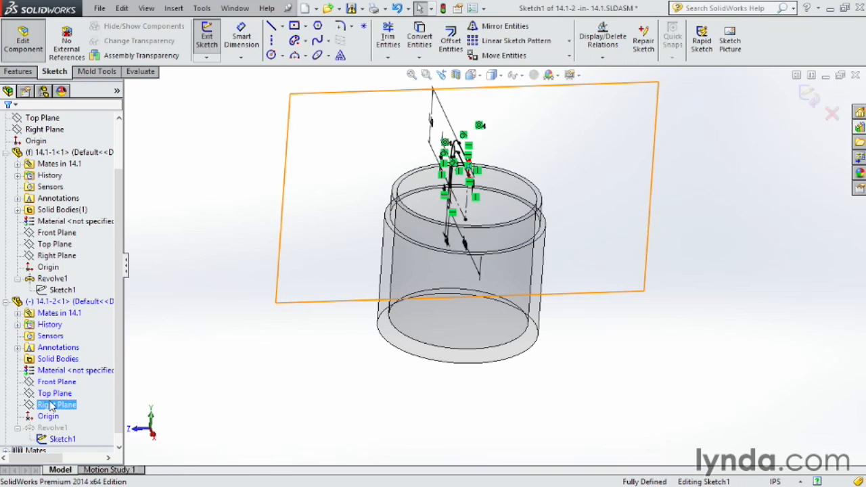
- Delete the 3.00 overall diameter dimension from the cap sketch and pull the profile's outer vertical line outward beyond the base
{"action": "key", "text": "space"}
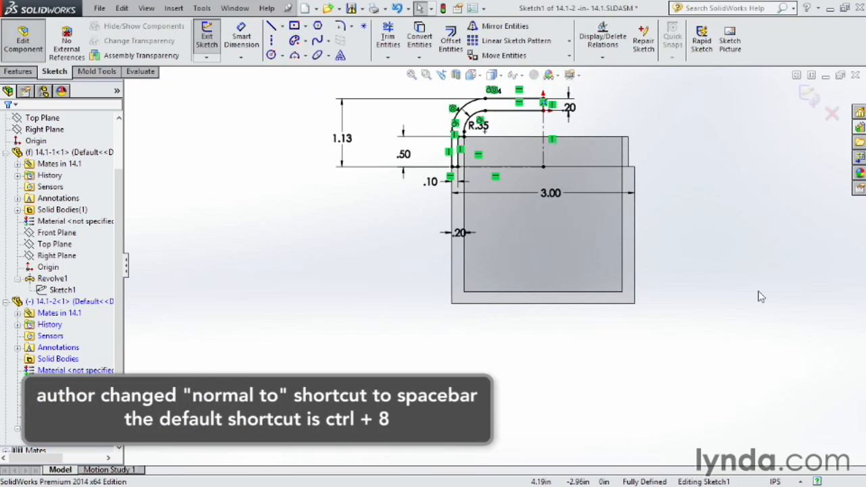
{"action": "scroll", "coordinate": [589, 207], "scroll_direction": "up", "scroll_amount": 3}
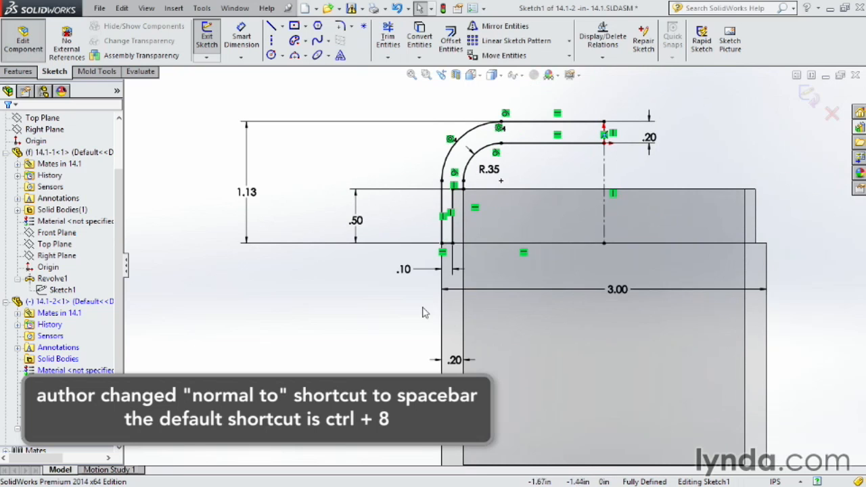
{"action": "left_click", "coordinate": [623, 295]}
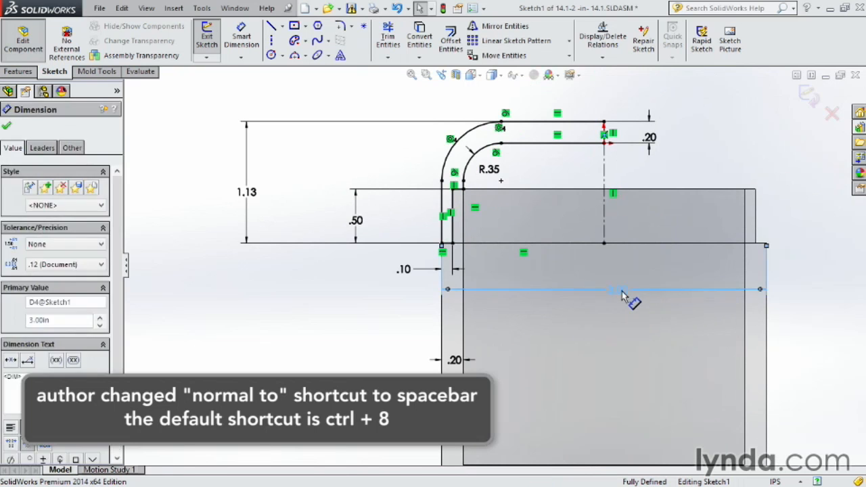
{"action": "key", "text": "Delete"}
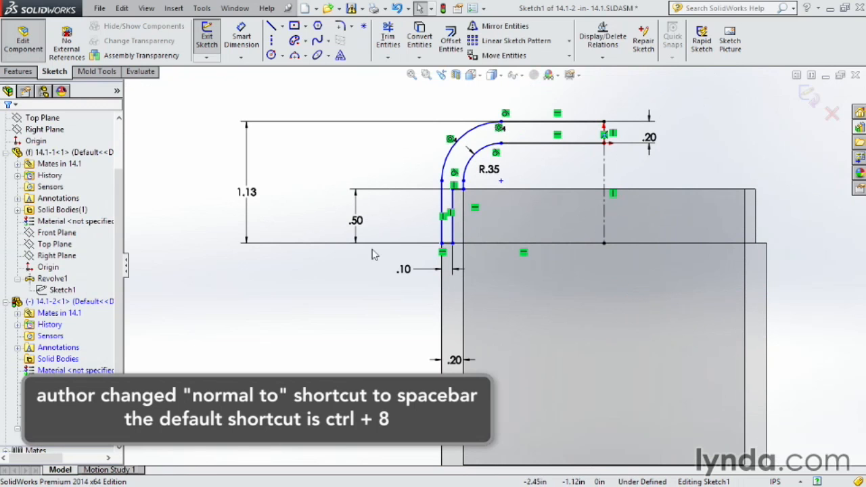
{"action": "mouse_move", "coordinate": [443, 203]}
{"action": "left_mouse_down"}
{"action": "mouse_move", "coordinate": [266, 202]}
{"action": "mouse_move", "coordinate": [501, 207]}
{"action": "mouse_move", "coordinate": [211, 207]}
{"action": "mouse_move", "coordinate": [410, 223]}
{"action": "mouse_move", "coordinate": [207, 220]}
{"action": "mouse_move", "coordinate": [415, 220]}
{"action": "mouse_move", "coordinate": [335, 223]}
{"action": "mouse_move", "coordinate": [410, 223]}
{"action": "left_mouse_up"}
{"action": "left_click", "coordinate": [338, 316]}
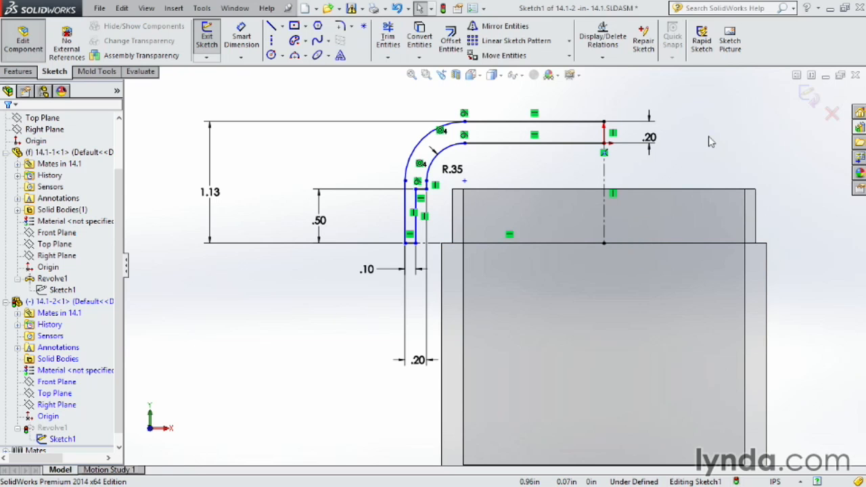
- Make the cap profile's outer vertical line collinear with the base's outer silhouette edge, and finish editing the cap
{"action": "left_click", "coordinate": [442, 287]}
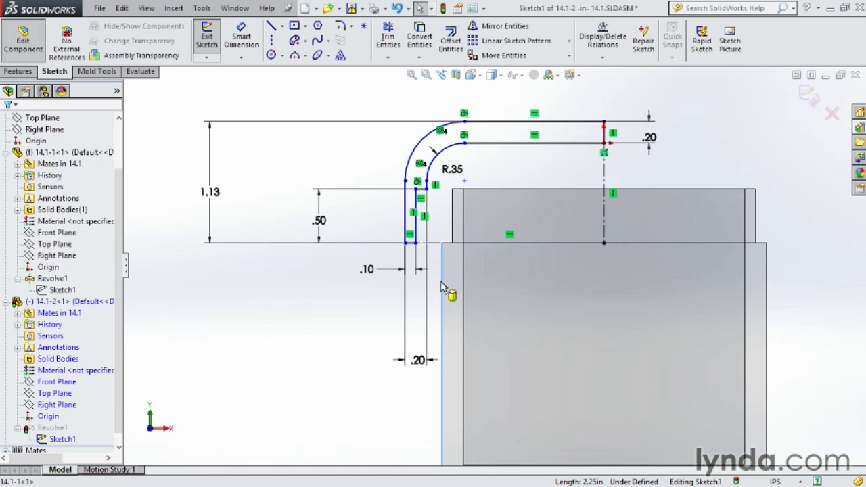
{"action": "left_click", "coordinate": [406, 204], "text": "ctrl"}
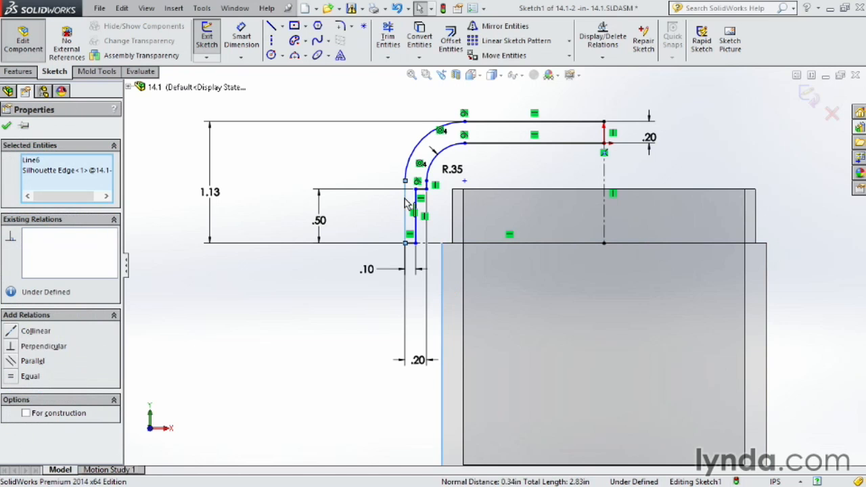
{"action": "left_click", "coordinate": [10, 332]}
{"action": "left_click", "coordinate": [284, 372]}
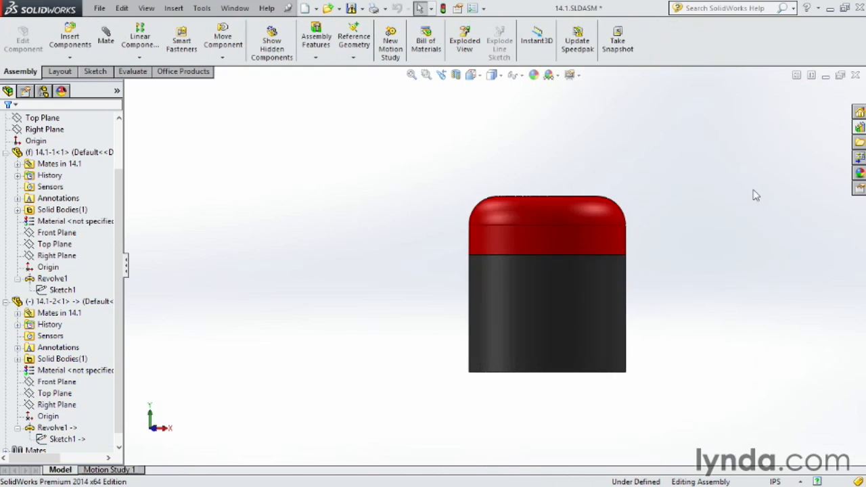
- Edit the black base part within the assembly and open Sketch1 under its Revolve1
{"action": "mouse_move", "coordinate": [719, 173]}
{"action": "middle_mouse_down"}
{"action": "mouse_move", "coordinate": [694, 146]}
{"action": "mouse_move", "coordinate": [702, 181]}
{"action": "middle_mouse_up"}
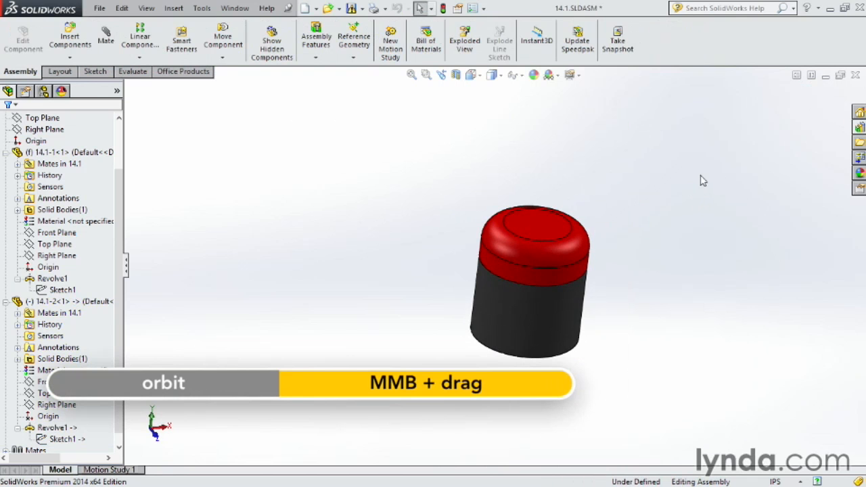
{"action": "left_click", "coordinate": [532, 331]}
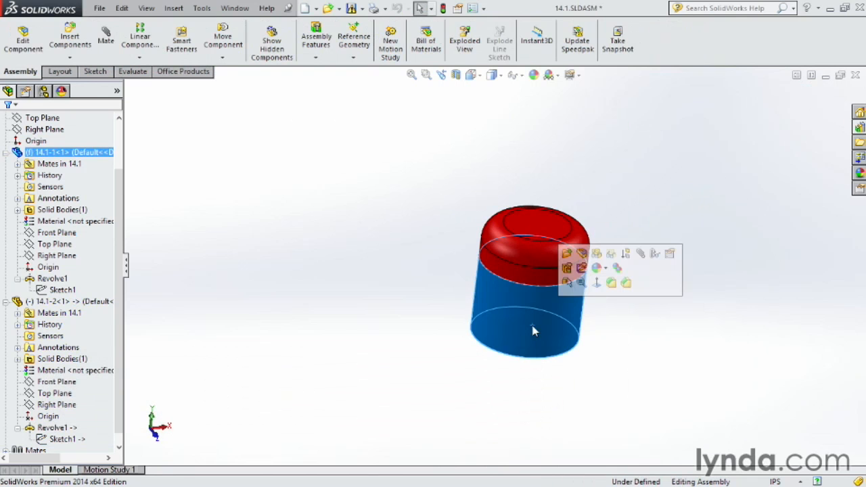
{"action": "left_click", "coordinate": [589, 253]}
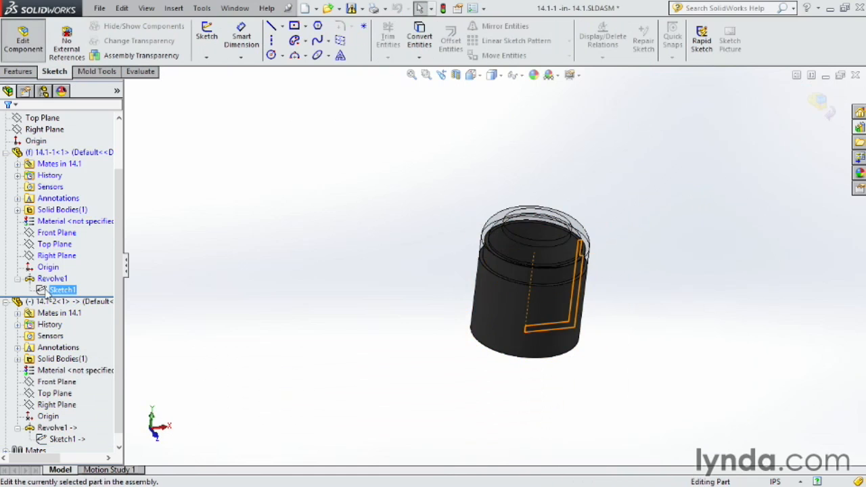
{"action": "left_click", "coordinate": [62, 290]}
{"action": "left_click", "coordinate": [58, 252]}
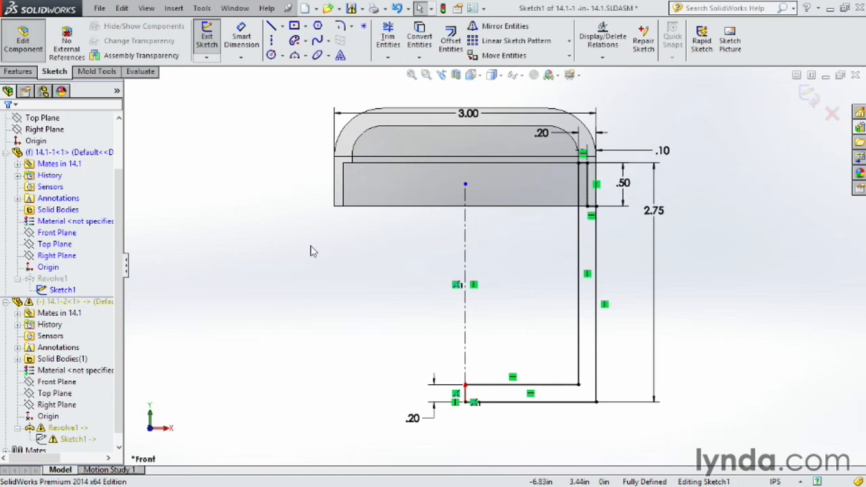
- Set the base sketch's overall diameter to 6 in, exit the sketch and return to the assembly
{"action": "left_click", "coordinate": [469, 113]}
{"action": "scroll", "coordinate": [478, 230], "scroll_direction": "up", "scroll_amount": 3}
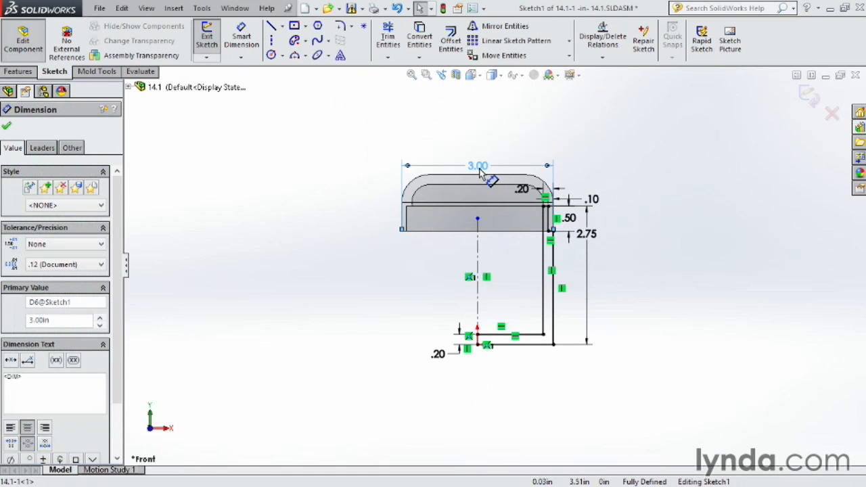
{"action": "double_click", "coordinate": [479, 167]}
{"action": "type", "text": "6"}
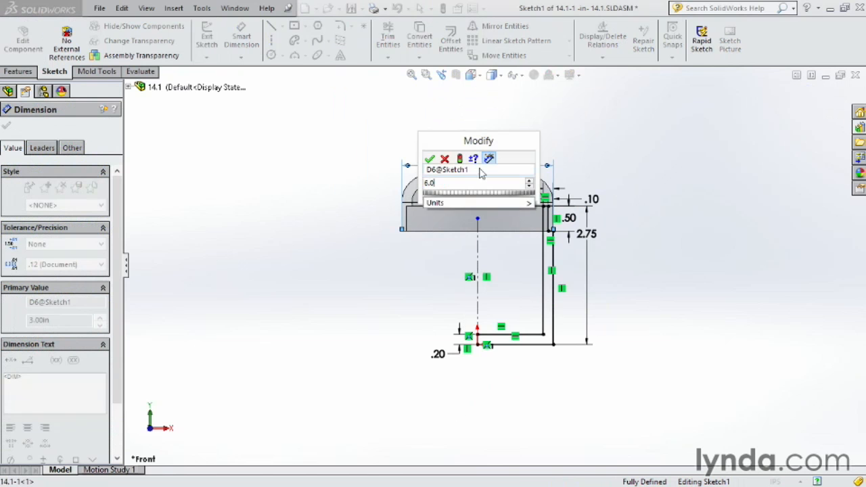
{"action": "key", "text": "Return"}
{"action": "left_click", "coordinate": [807, 95]}
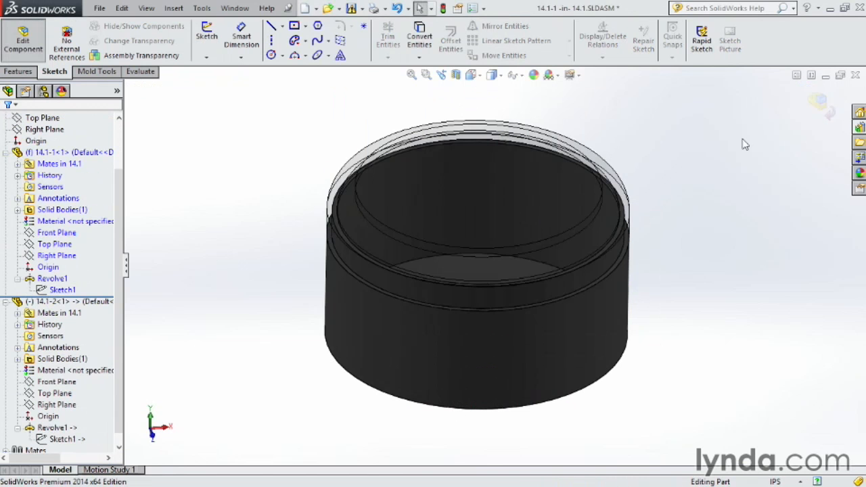
{"action": "left_click", "coordinate": [818, 101]}
{"action": "key", "text": "f"}
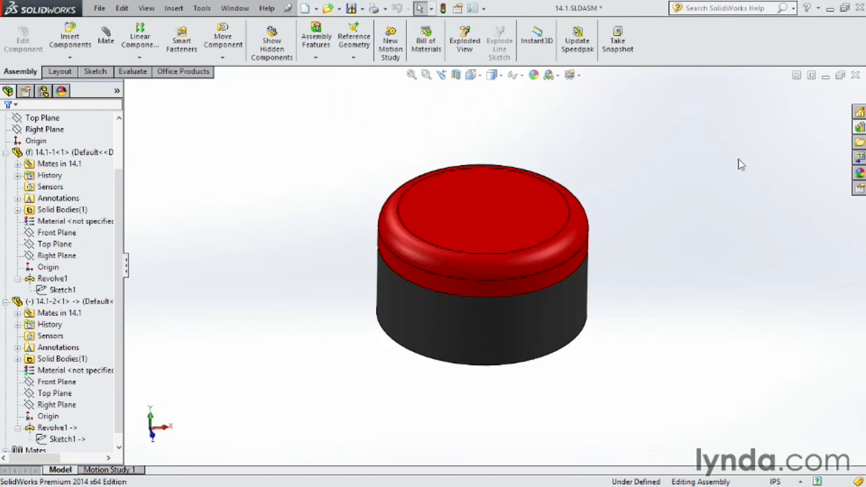